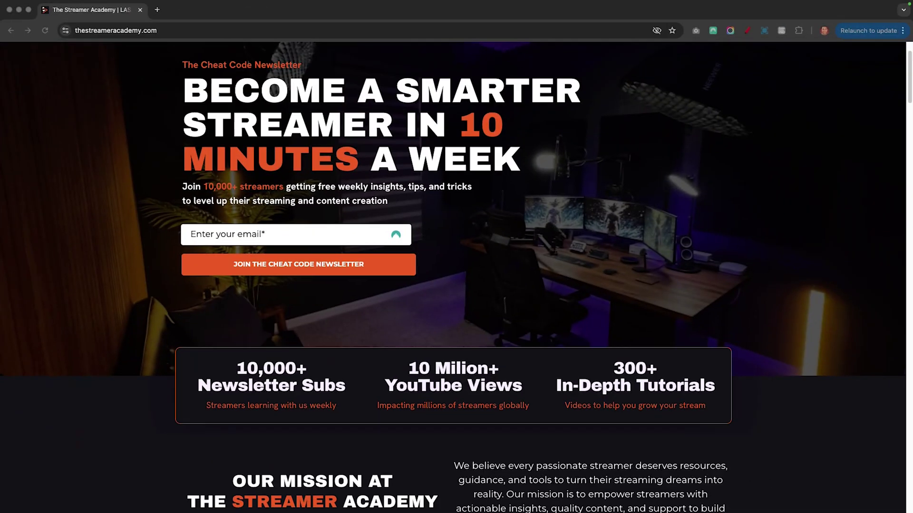
Step: Open the Video settings showing 1920x1080 base and output resolution at 60 FPS
scroll(456, 276, down, 2)
scroll(456, 276, down, 6)
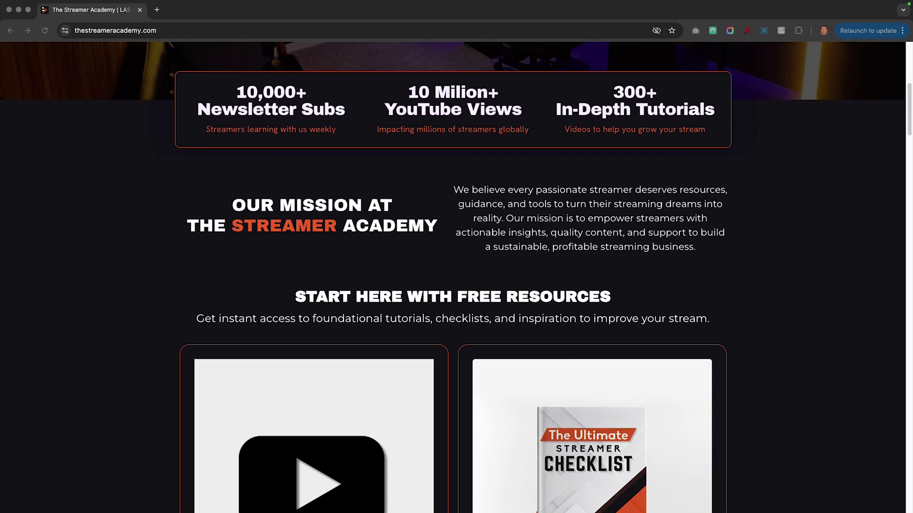
scroll(456, 276, down, 8)
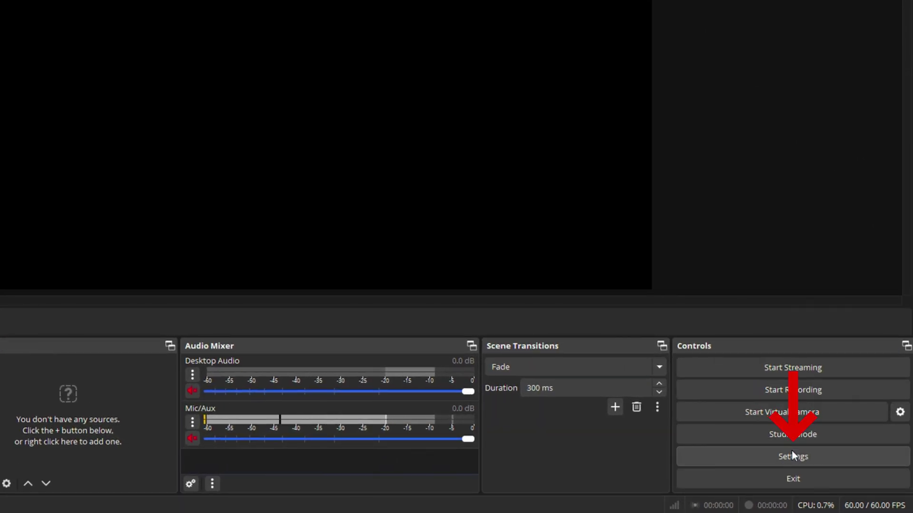
click(791, 454)
click(215, 175)
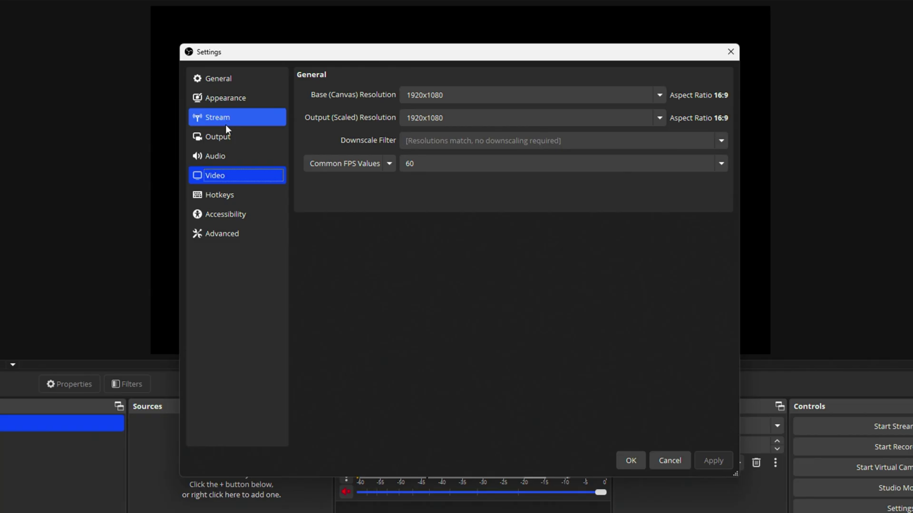
Step: On the Output Recording tab, toggle Output Mode to Simple and back to Advanced, then review container formats
click(230, 137)
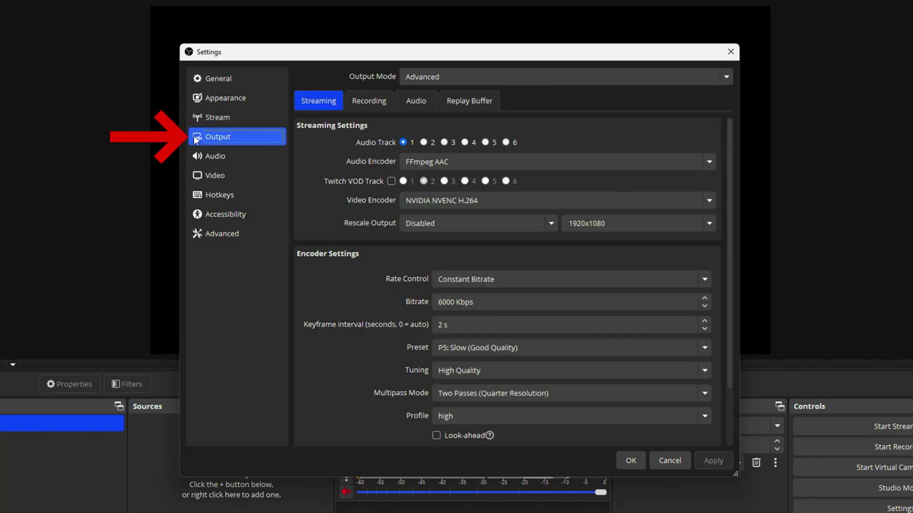
click(358, 106)
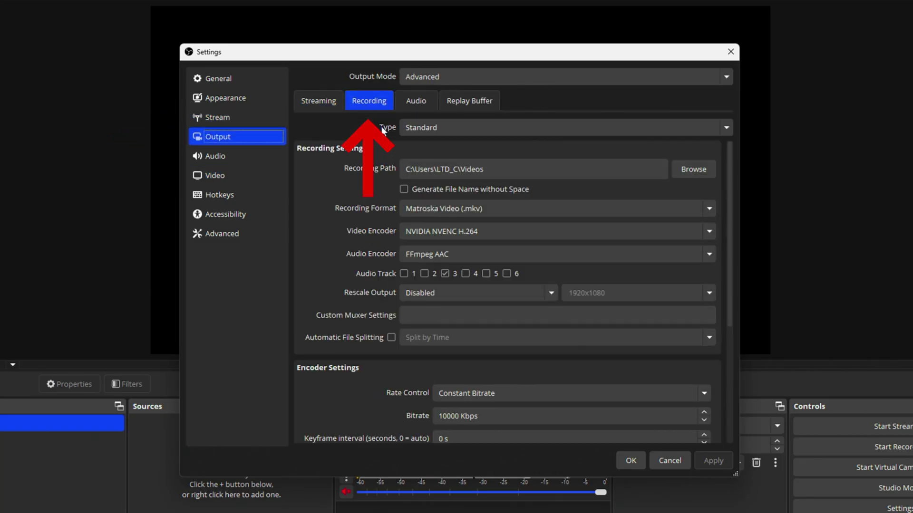
click(444, 75)
click(422, 90)
click(430, 76)
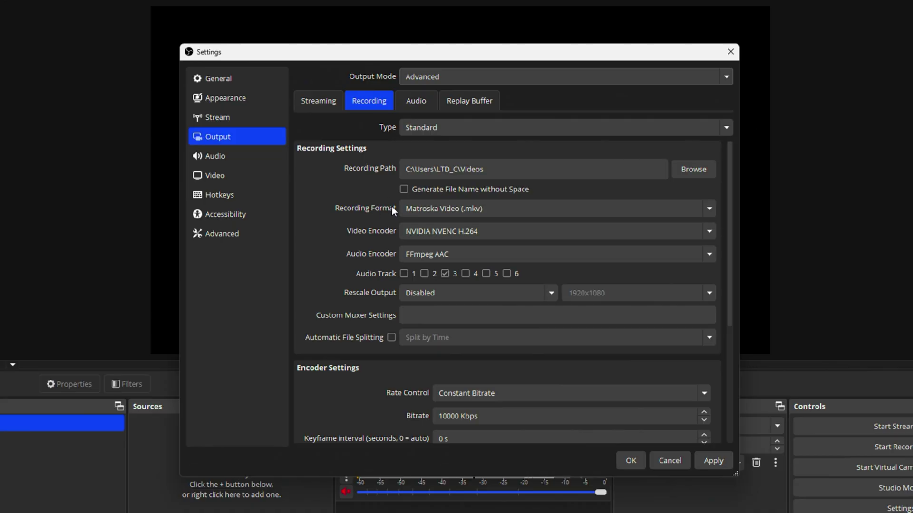
click(487, 209)
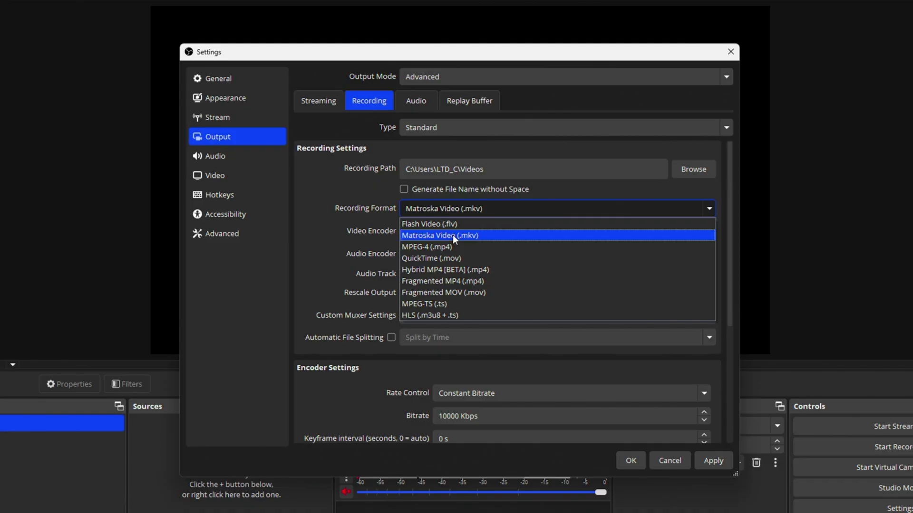
Step: Keep Matroska (.mkv) as the recording format and NVIDIA NVENC H.264 as the video encoder
click(418, 238)
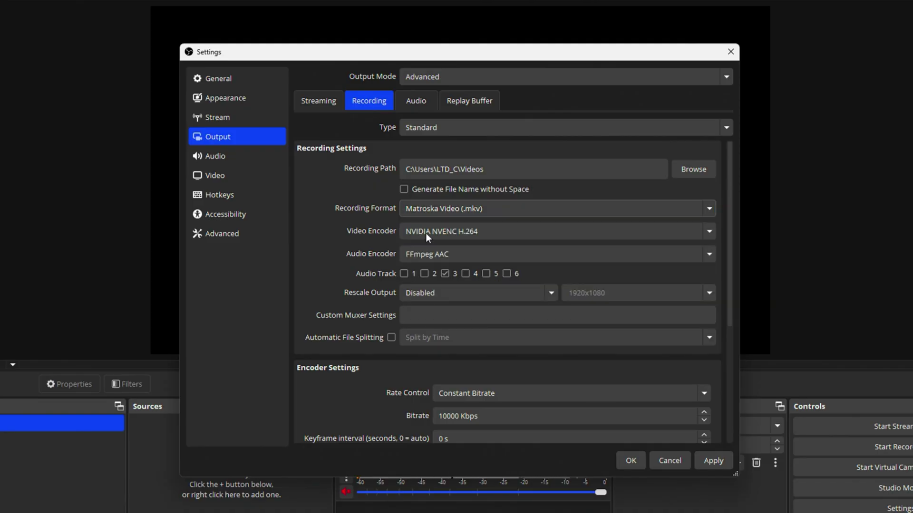
click(514, 231)
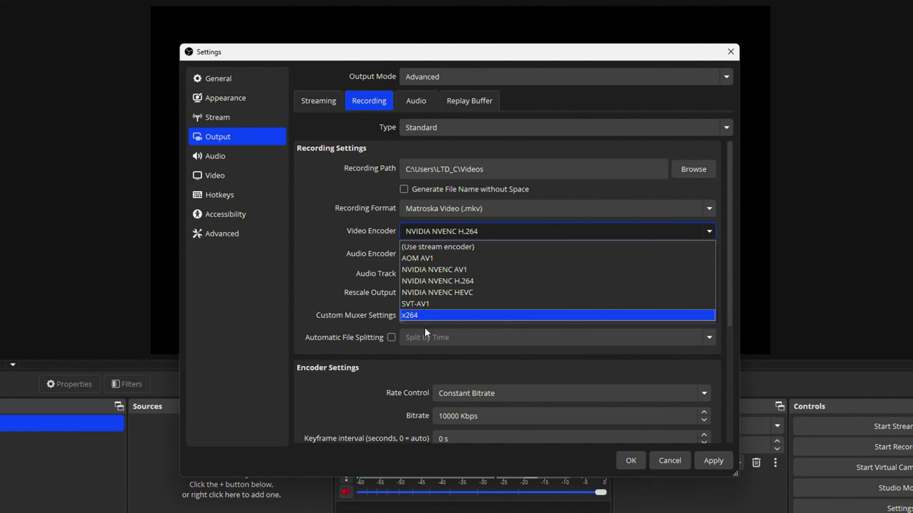
click(444, 281)
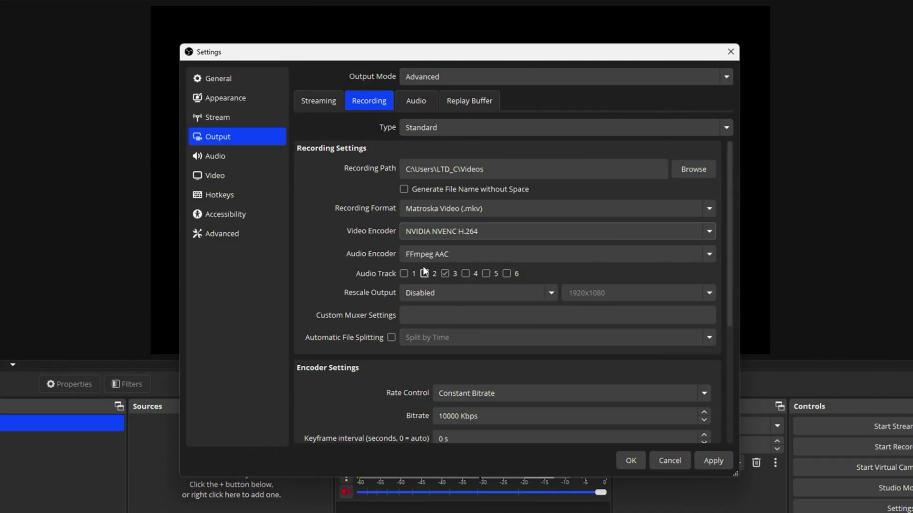
Step: Review the audio track bitrates, with Track 3 at 320 kbps, then return to Recording
click(421, 107)
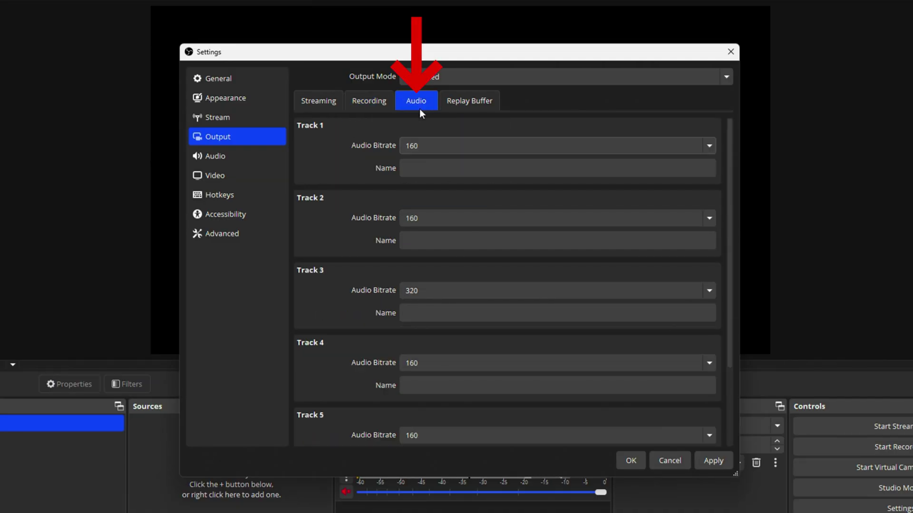
click(434, 146)
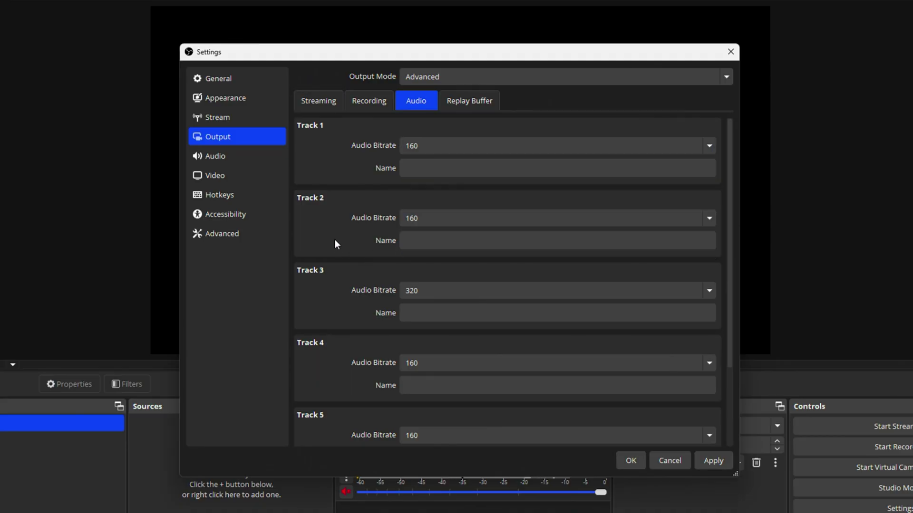
click(375, 105)
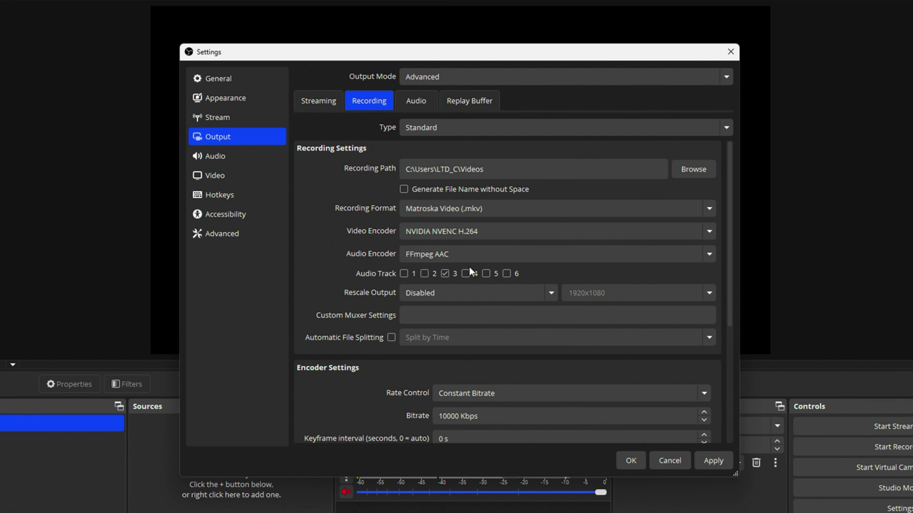
Step: Set rate control to Constant QP with CQP 16 and a 2 s keyframe interval
scroll(526, 339, down, 3)
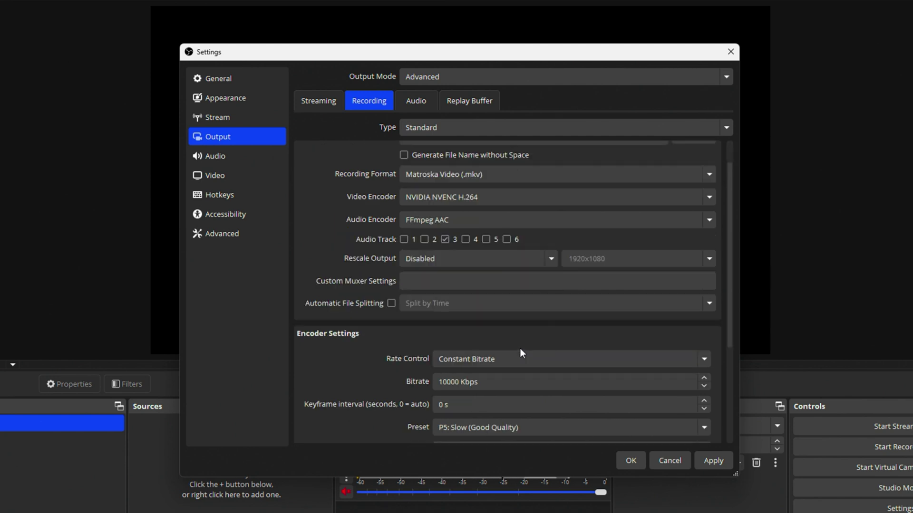
scroll(360, 293, down, 1)
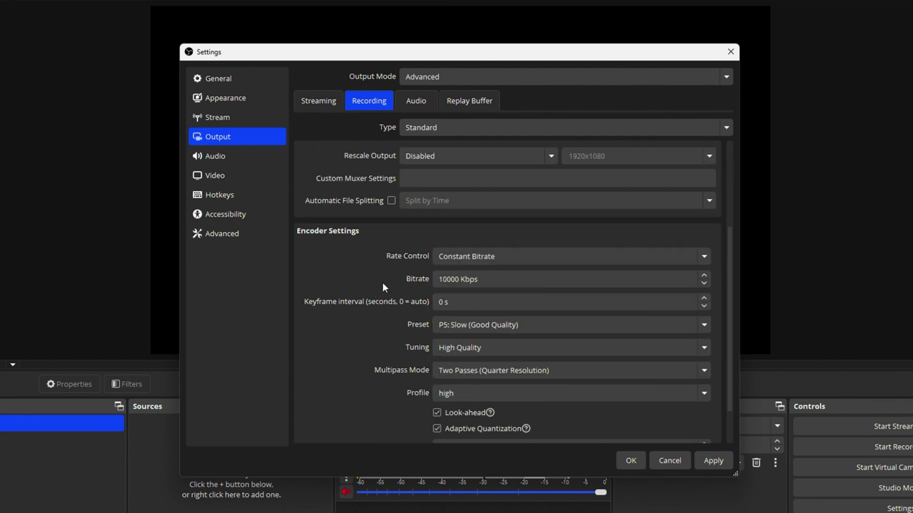
click(501, 258)
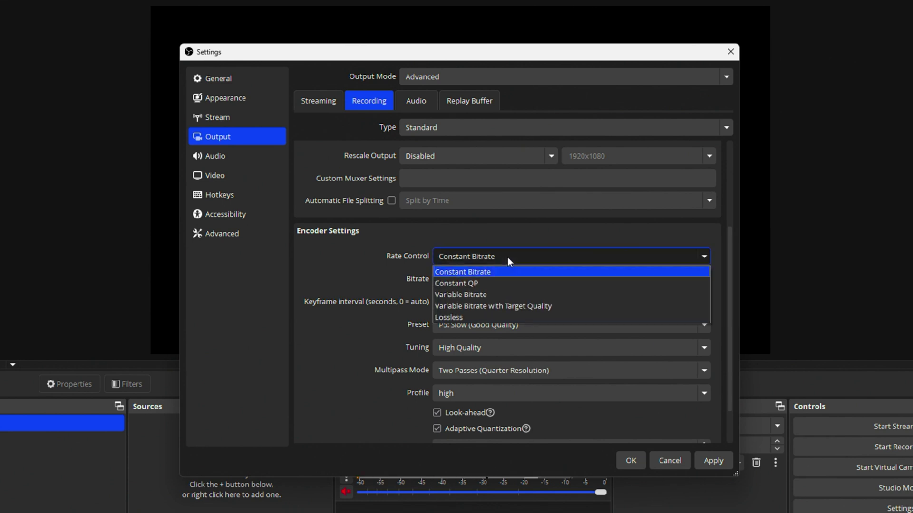
click(487, 283)
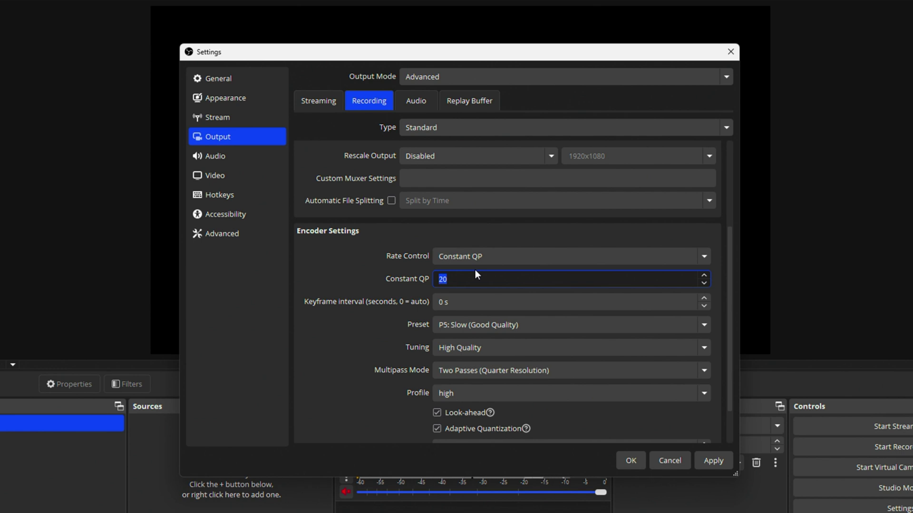
text(16)
click(444, 304)
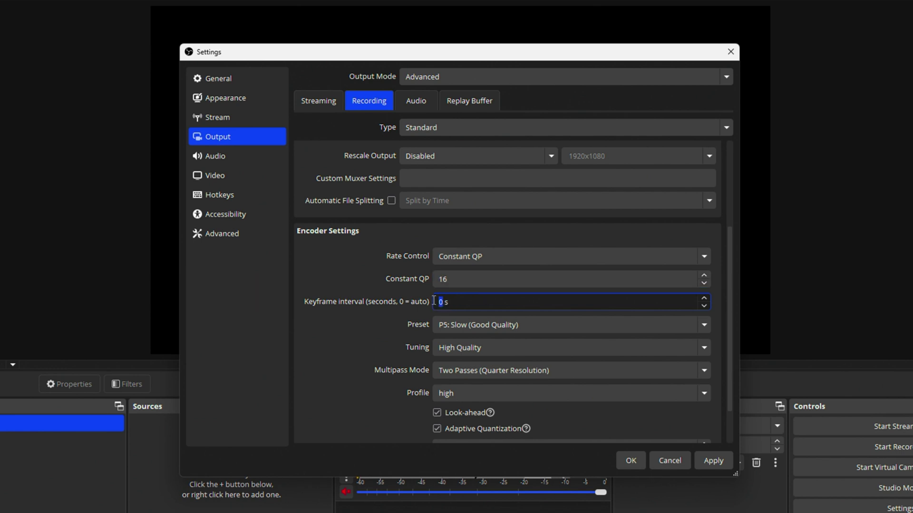
text(2)
Step: Choose the P7: Slowest (Best Quality) preset, disable Look-ahead, and apply the settings
click(441, 331)
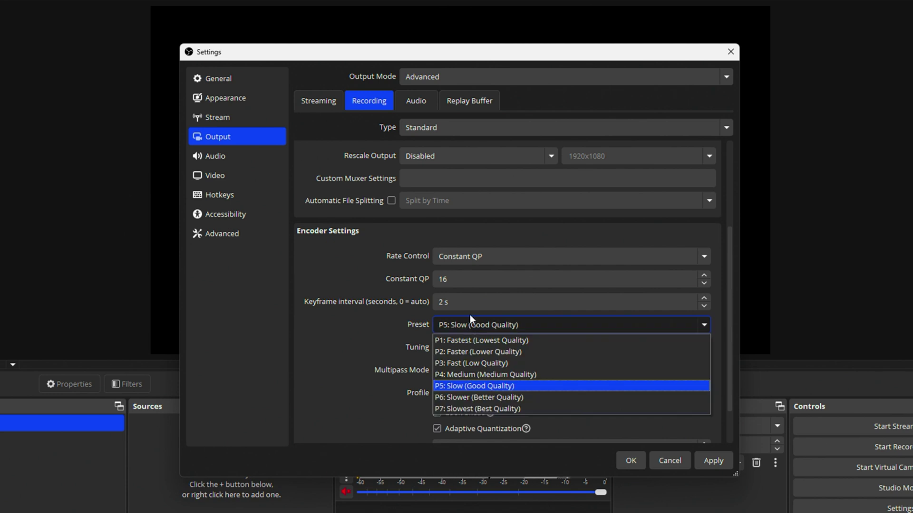
click(476, 408)
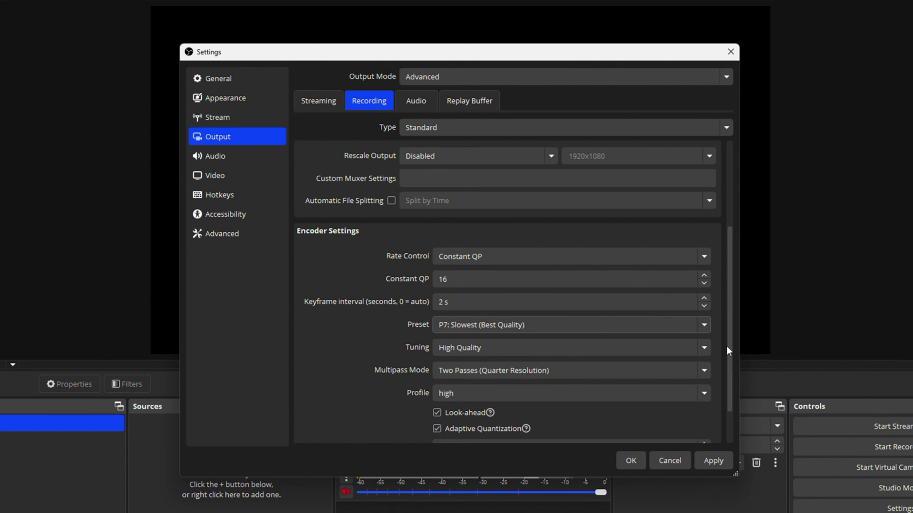
drag(726, 351, 728, 375)
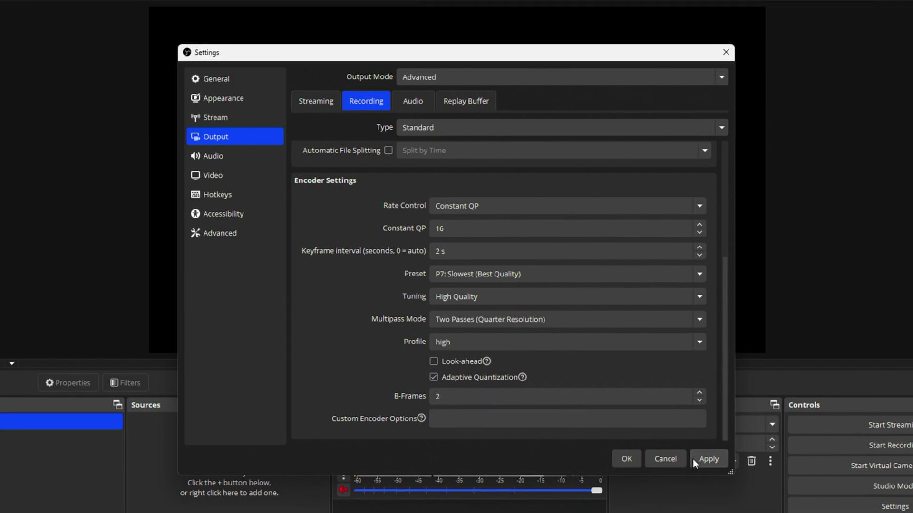
click(711, 460)
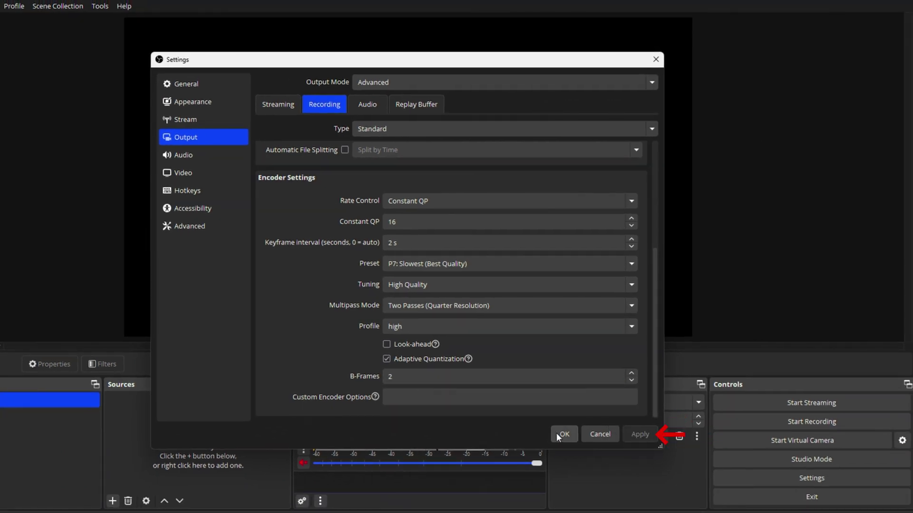
Step: Enable 'Automatically remux to mp4' in Advanced settings and save with OK
click(563, 435)
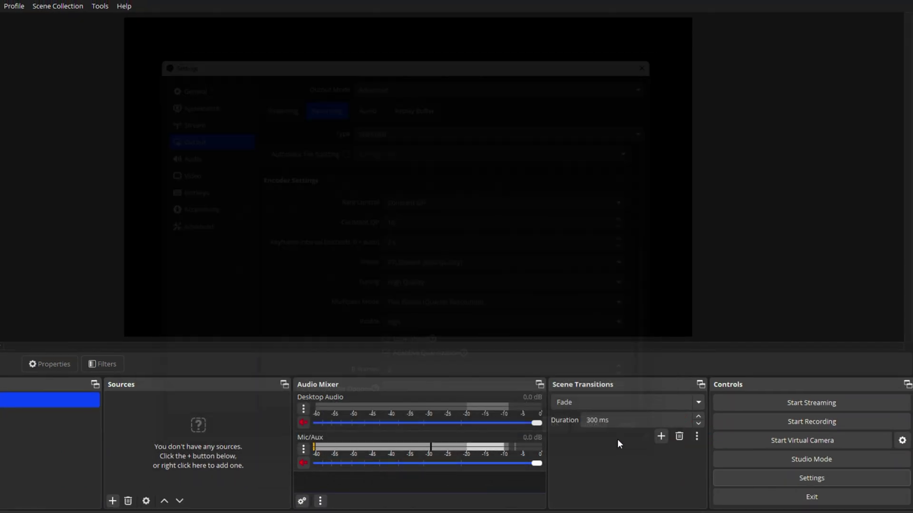
click(766, 475)
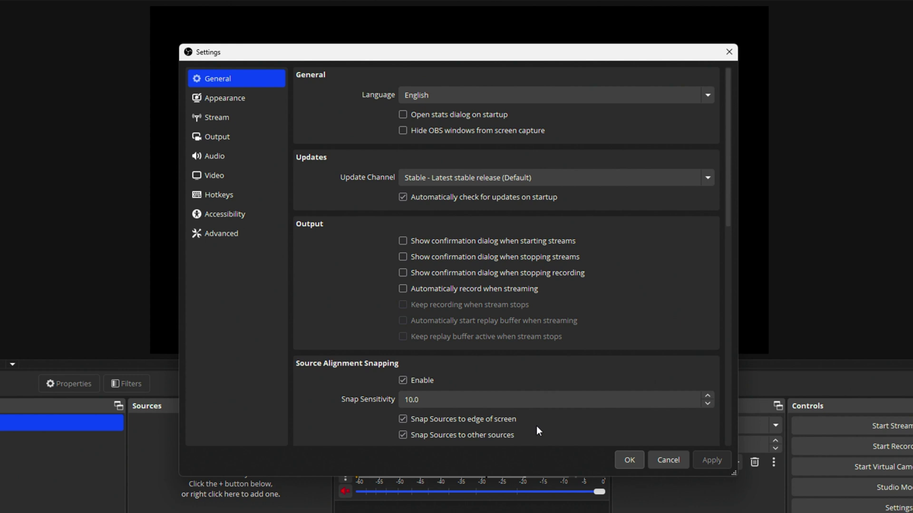
click(208, 230)
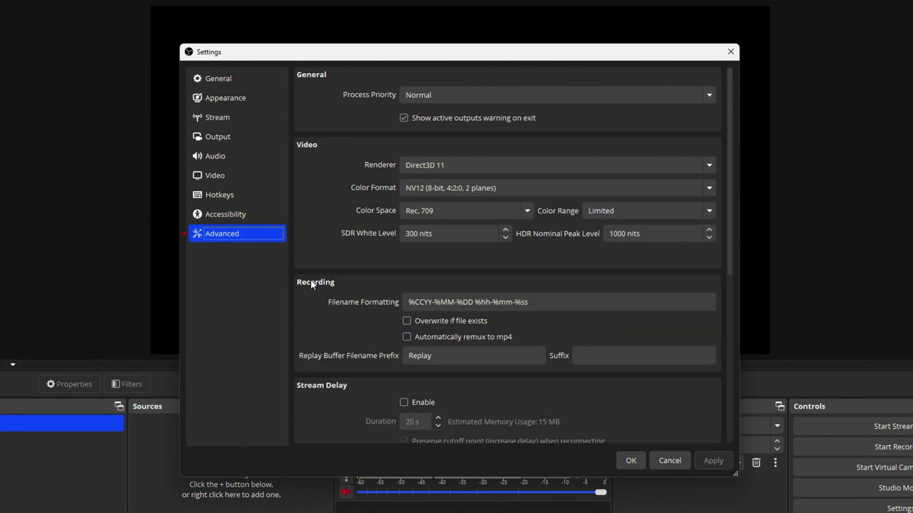
click(406, 337)
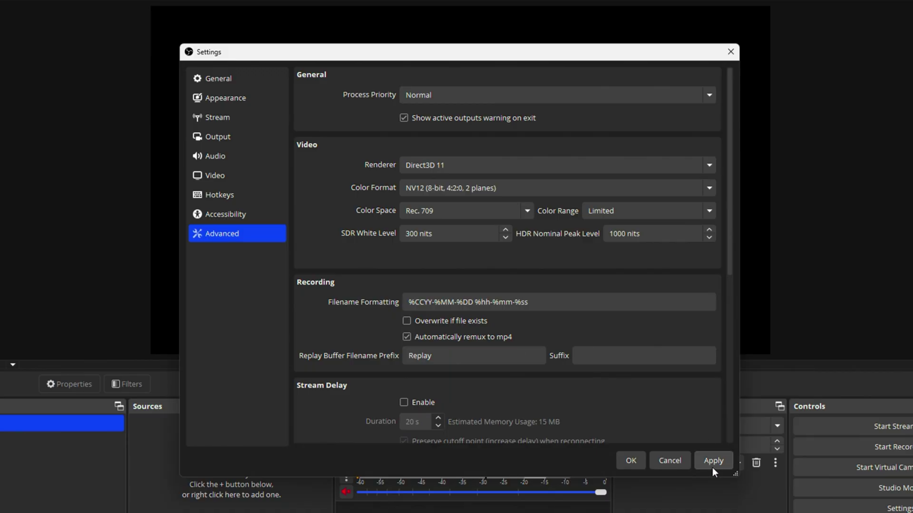
click(630, 461)
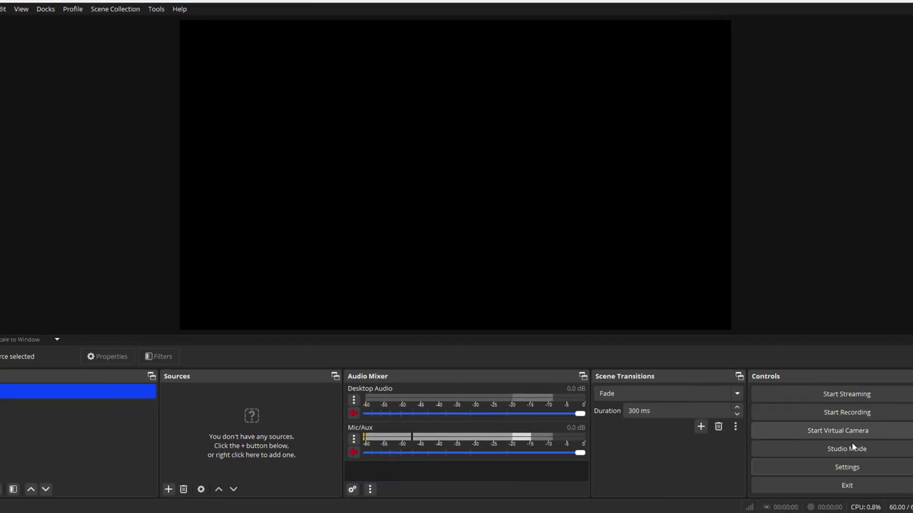